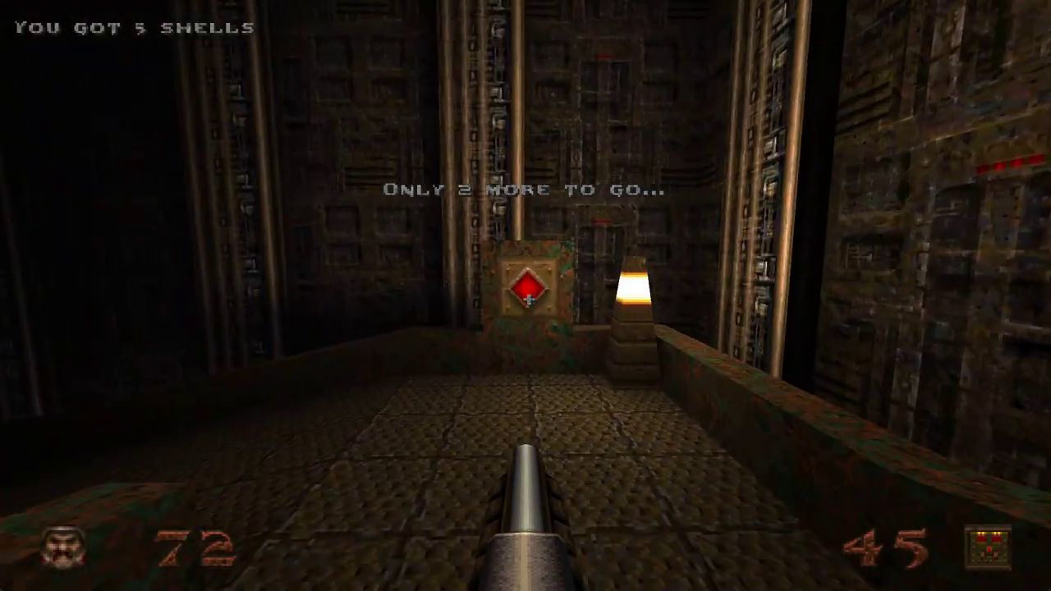
Step: Walk into the last two red wall buttons, then head back up the corridor fighting enemies
{"action": "key", "text": "w"}
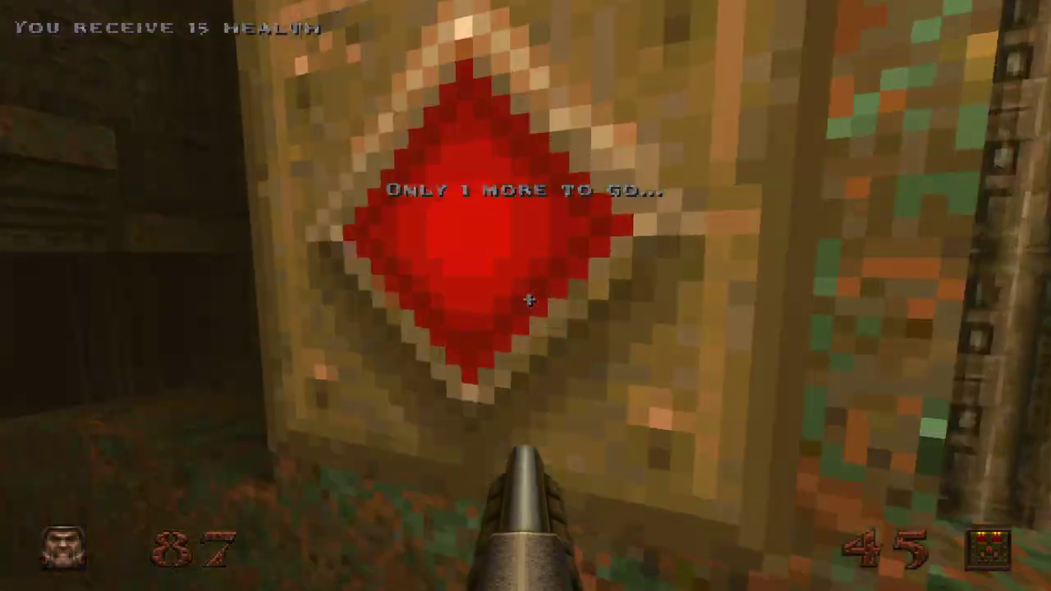
{"action": "key", "text": "w"}
{"action": "key", "text": "ctrl"}
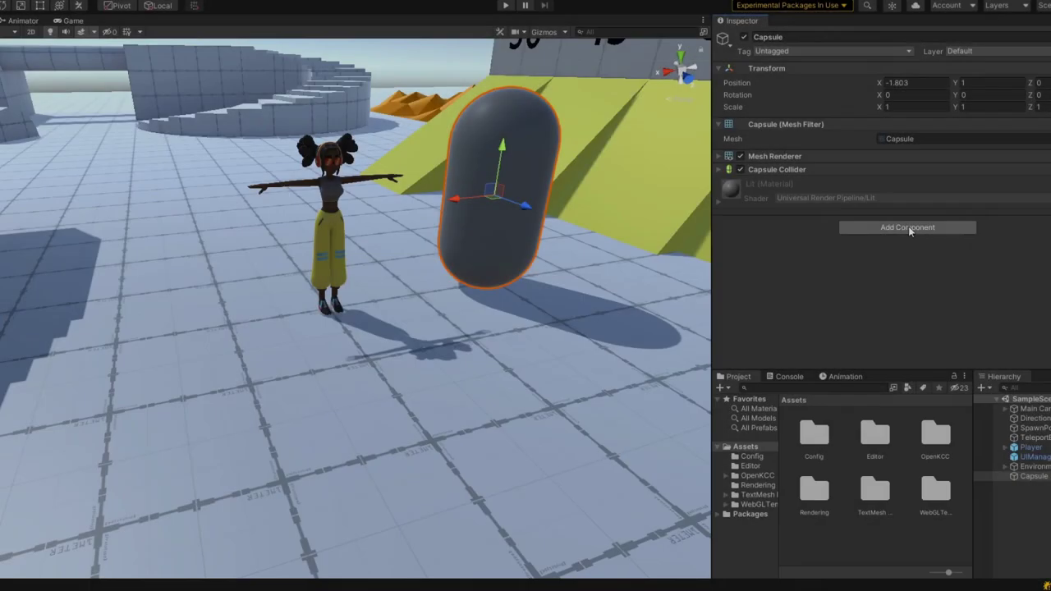
Step: Add a Character Controller component to the Capsule
{"action": "left_click", "coordinate": [909, 229]}
{"action": "type", "text": "cha"}
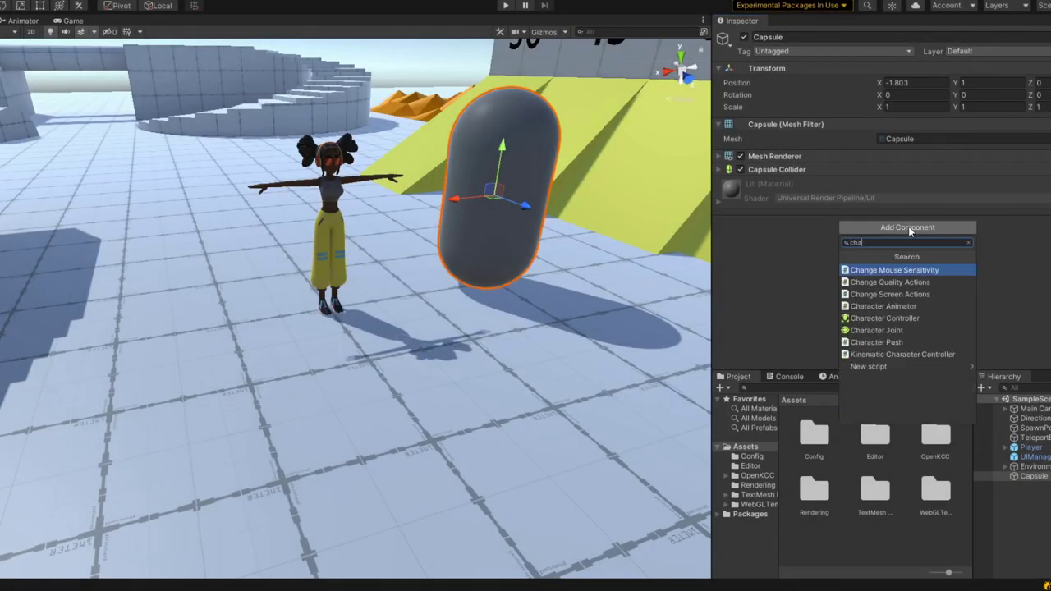
{"action": "type", "text": "racter cont"}
{"action": "key", "text": "Return"}
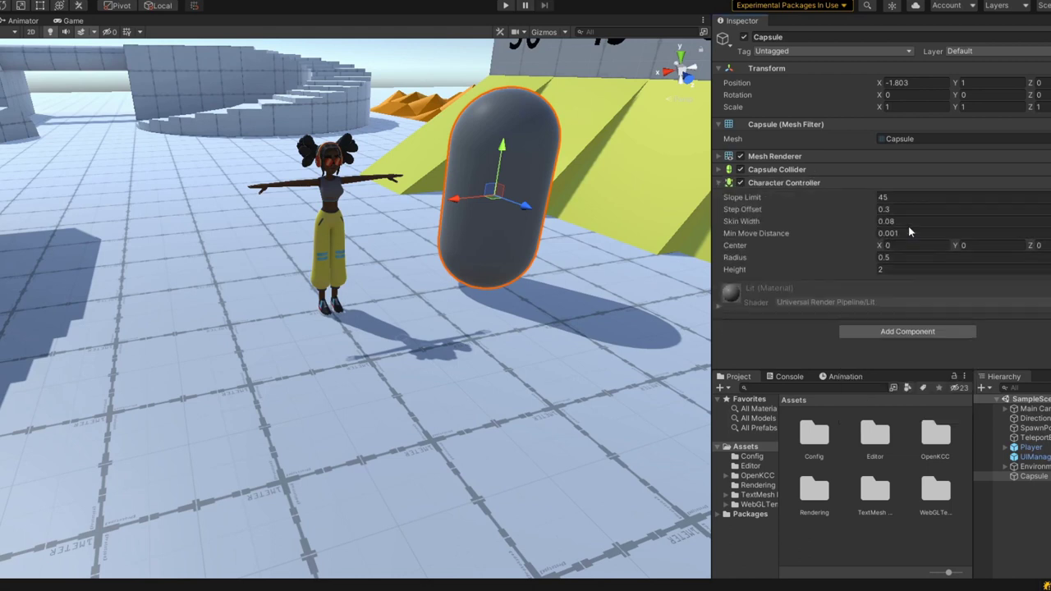
Step: Select the Player character in the Scene view
{"action": "right_click_drag", "start_coordinate": [694, 202], "coordinate": [397, 260]}
{"action": "middle_click_drag", "start_coordinate": [489, 211], "coordinate": [399, 232]}
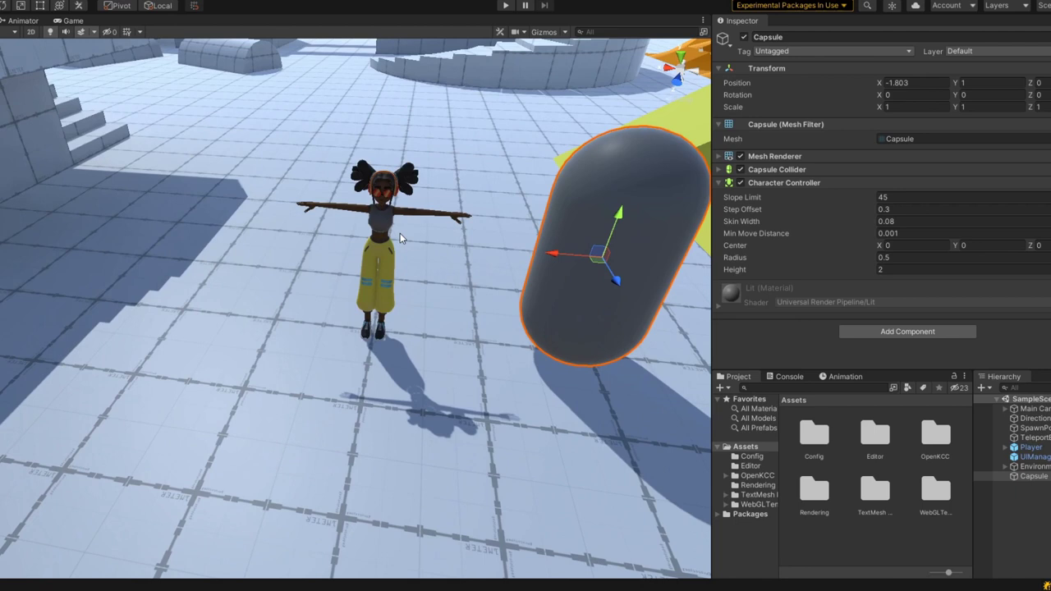
{"action": "left_click", "coordinate": [392, 232]}
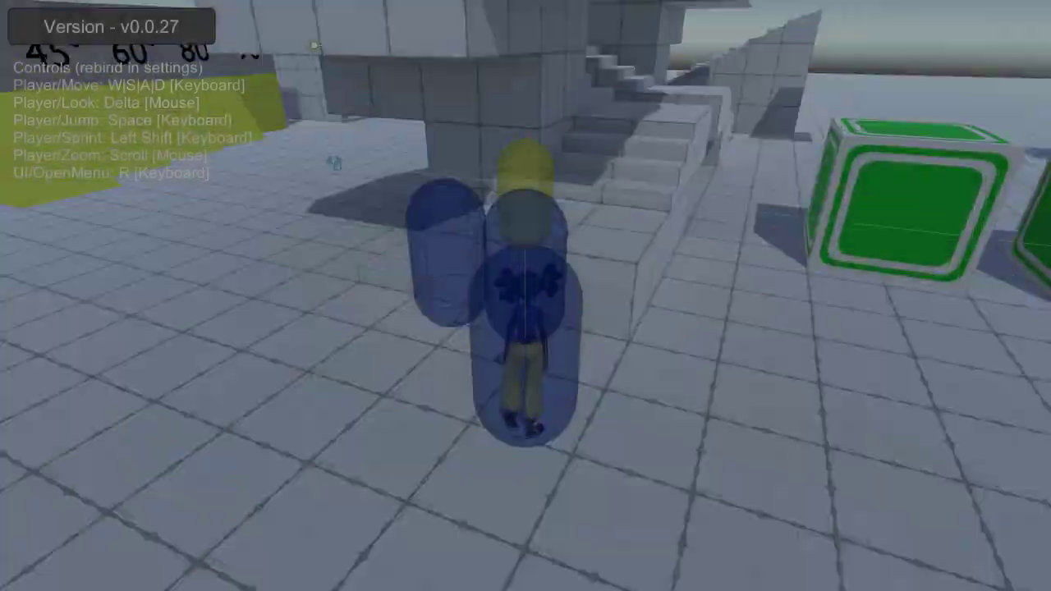
Step: In Play mode, run the character forward toward the angled ramps
{"action": "key", "text": "w"}
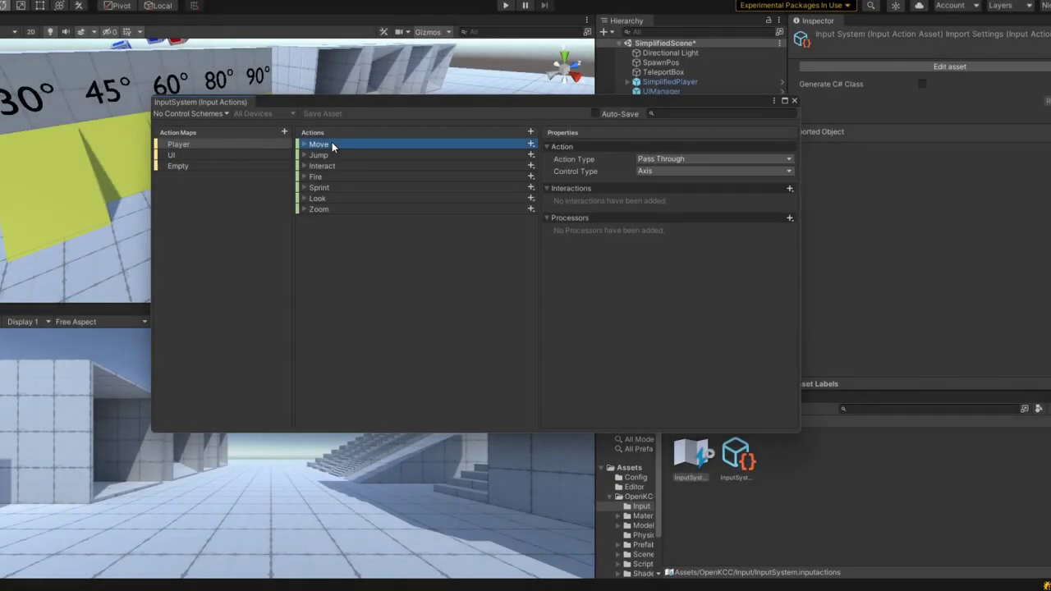
Step: Expand the Move action and select its Up: W binding
{"action": "left_click", "coordinate": [305, 145]}
{"action": "left_click", "coordinate": [325, 166]}
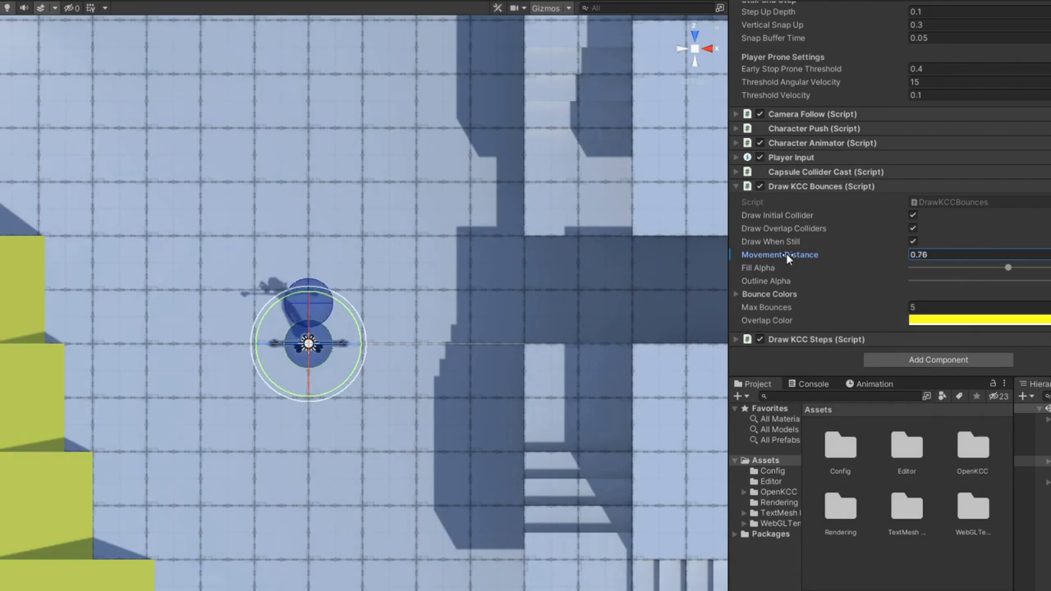
Step: Increase the bounce preview's Movement Distance and rotate the player clockwise
{"action": "left_click_drag", "start_coordinate": [786, 253], "coordinate": [833, 252]}
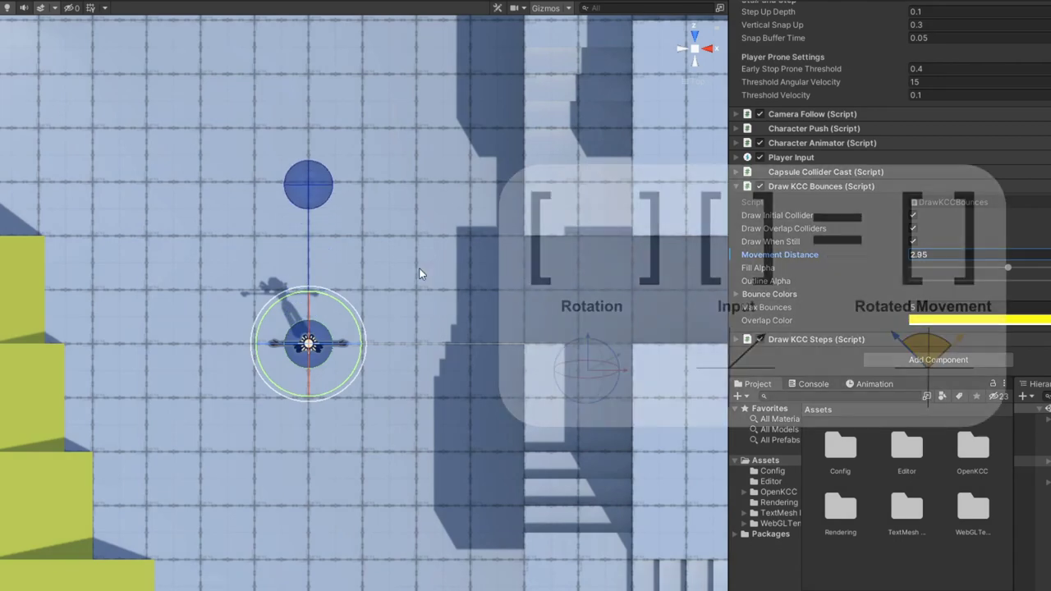
{"action": "left_click_drag", "start_coordinate": [352, 317], "coordinate": [193, 346]}
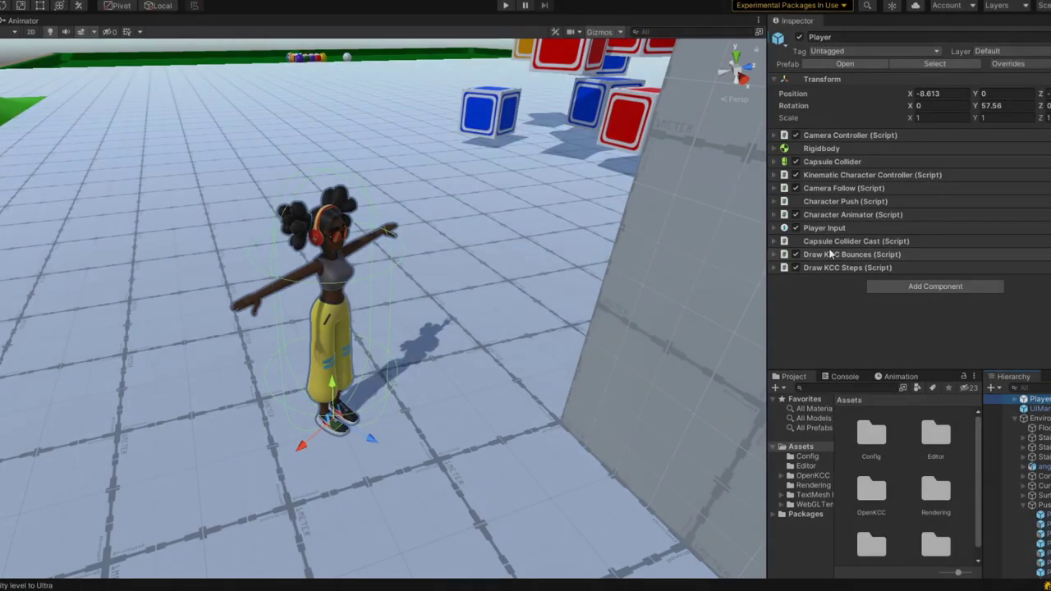
Step: Expand Draw KCC Bounces and set its Movement Distance to 1.95
{"action": "left_click", "coordinate": [831, 255]}
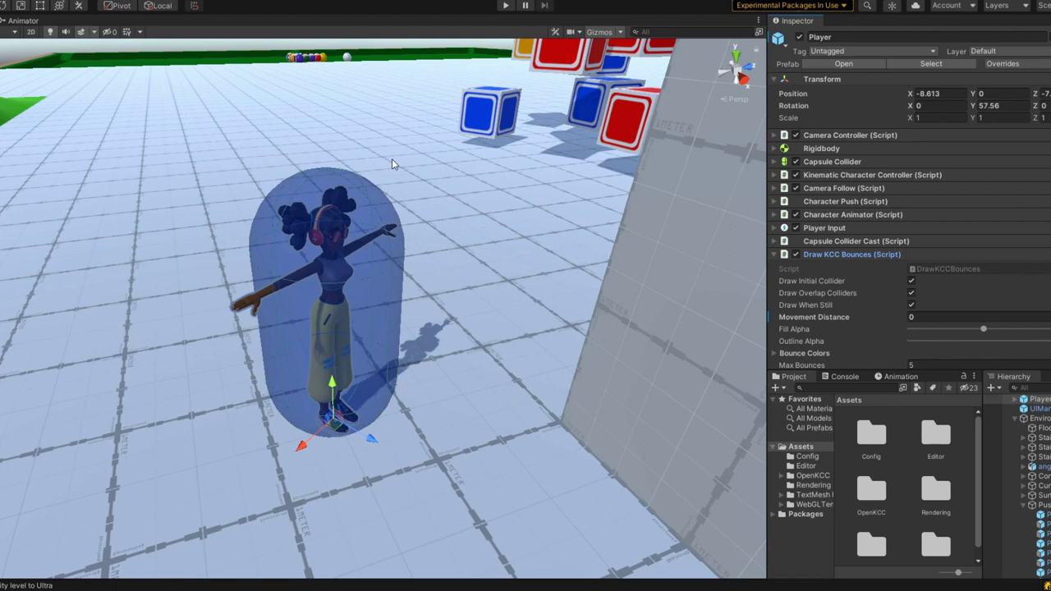
{"action": "mouse_move", "coordinate": [840, 319]}
{"action": "left_mouse_down"}
{"action": "mouse_move", "coordinate": [883, 318]}
{"action": "mouse_move", "coordinate": [841, 317]}
{"action": "left_mouse_up"}
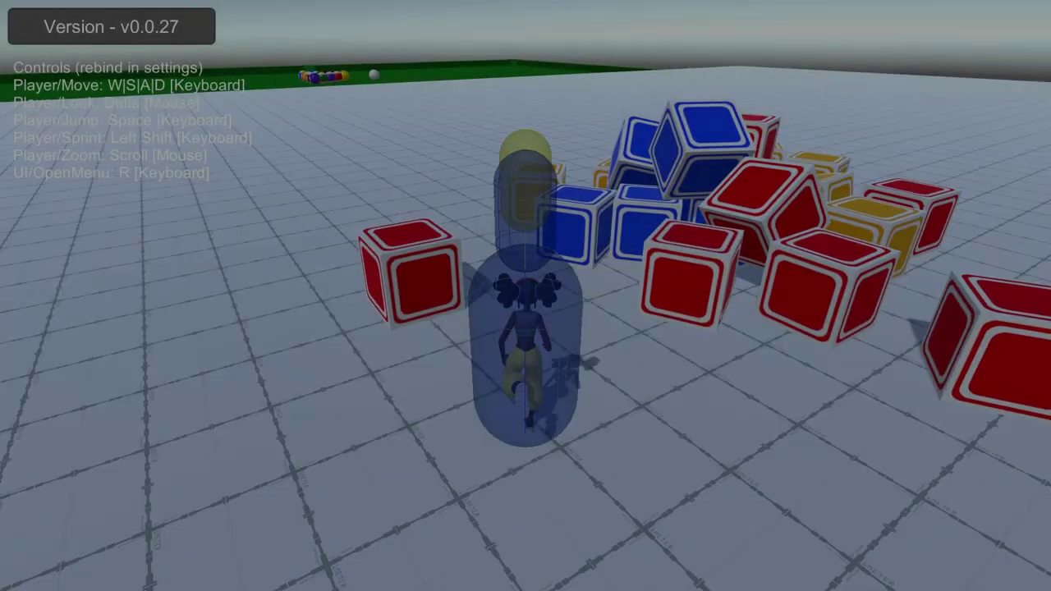
Step: Walk the character past the cube pile and turn it to face the long wall
{"action": "key", "text": "w"}
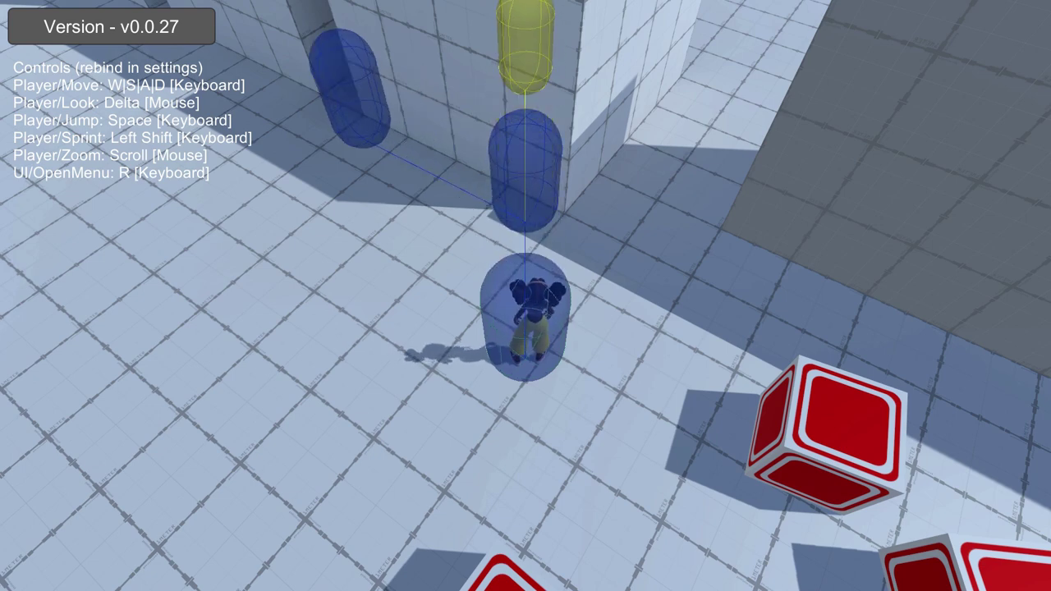
{"action": "key", "text": "w"}
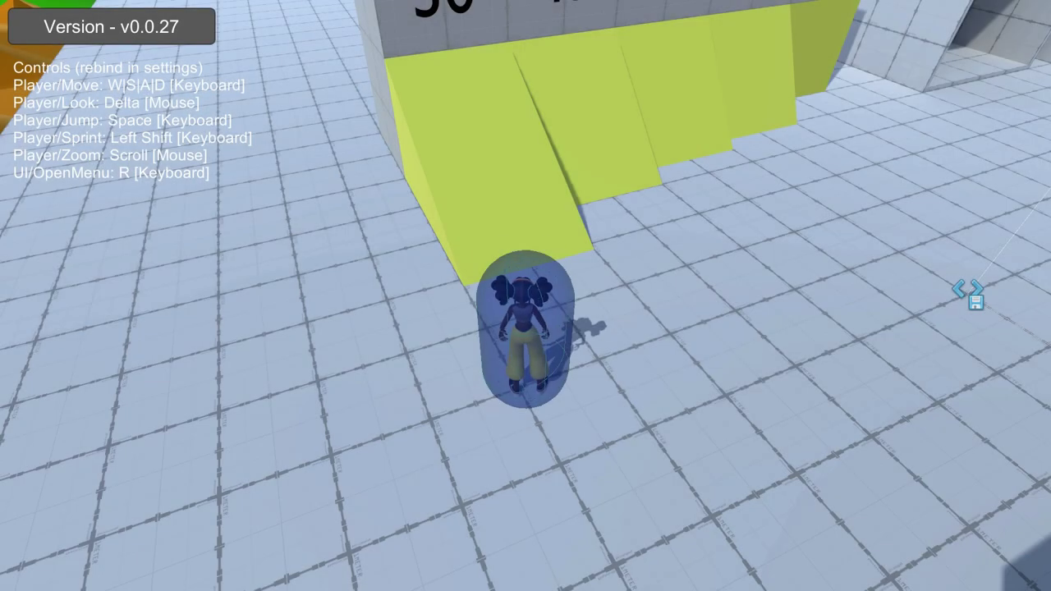
Step: Keep walking the character forward along the walls until it slides against the curved wall
{"action": "key", "text": "r"}
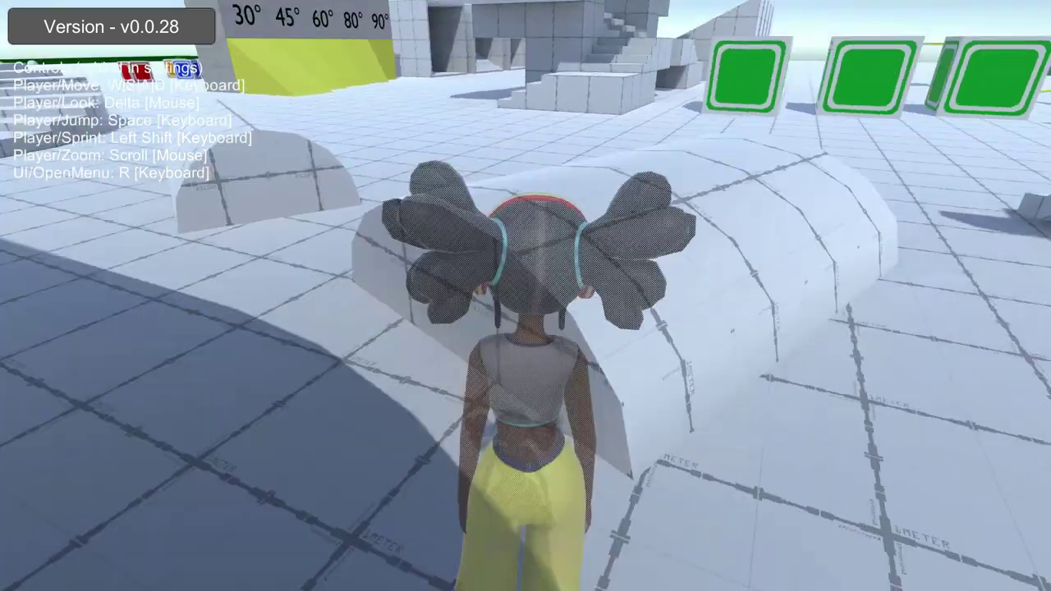
Step: Run the character past the curved wall toward the stairs and green cubes
{"action": "key", "text": "w"}
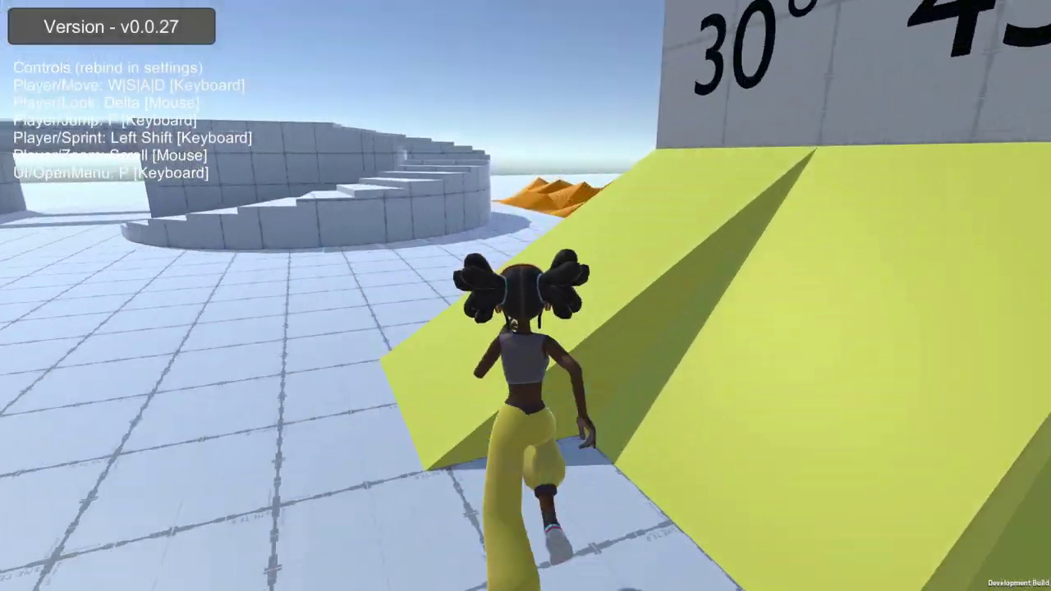
Step: Run the character across the tiled floor into the open plaza toward the open-fronted boxes
{"action": "key", "text": "w"}
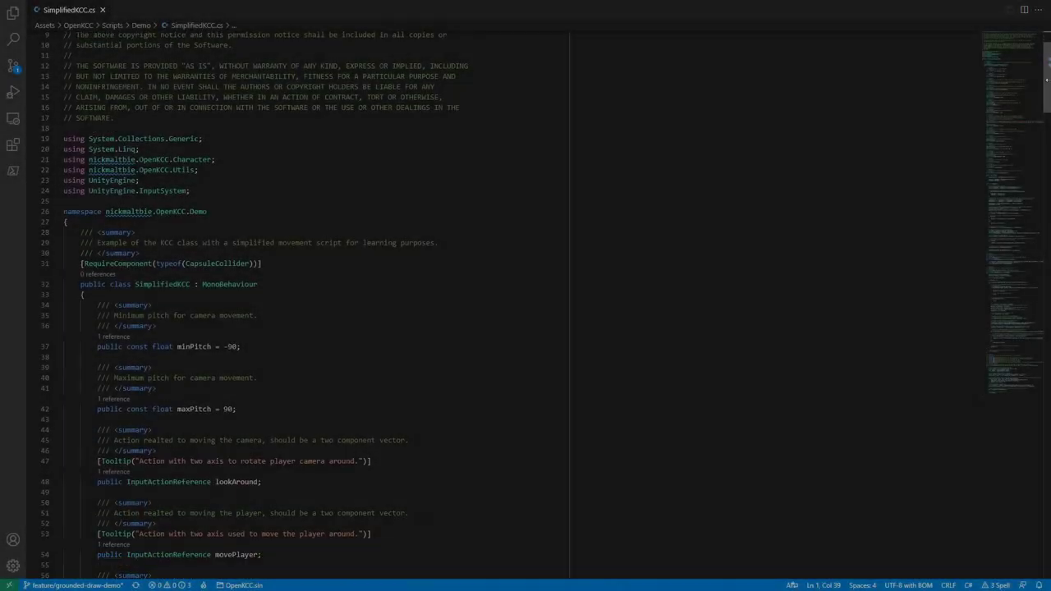
Step: Scroll SimplifiedKCC.cs past its settings fields and movement code to the closing CastSelf method
{"action": "scroll", "coordinate": [1049, 133], "scroll_direction": "down", "scroll_amount": 15}
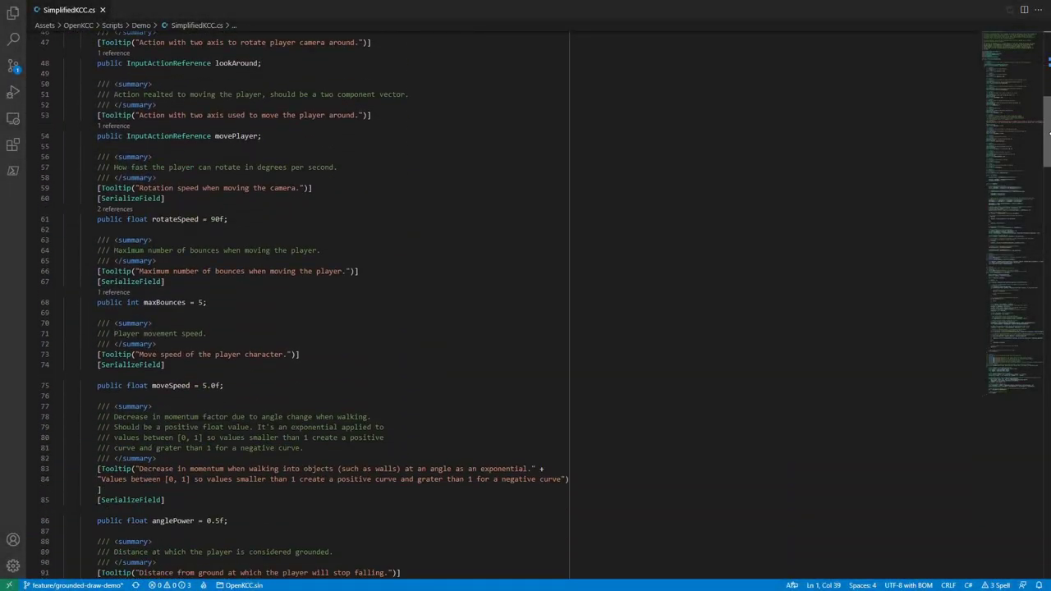
{"action": "scroll", "coordinate": [1048, 133], "scroll_direction": "down", "scroll_amount": 20}
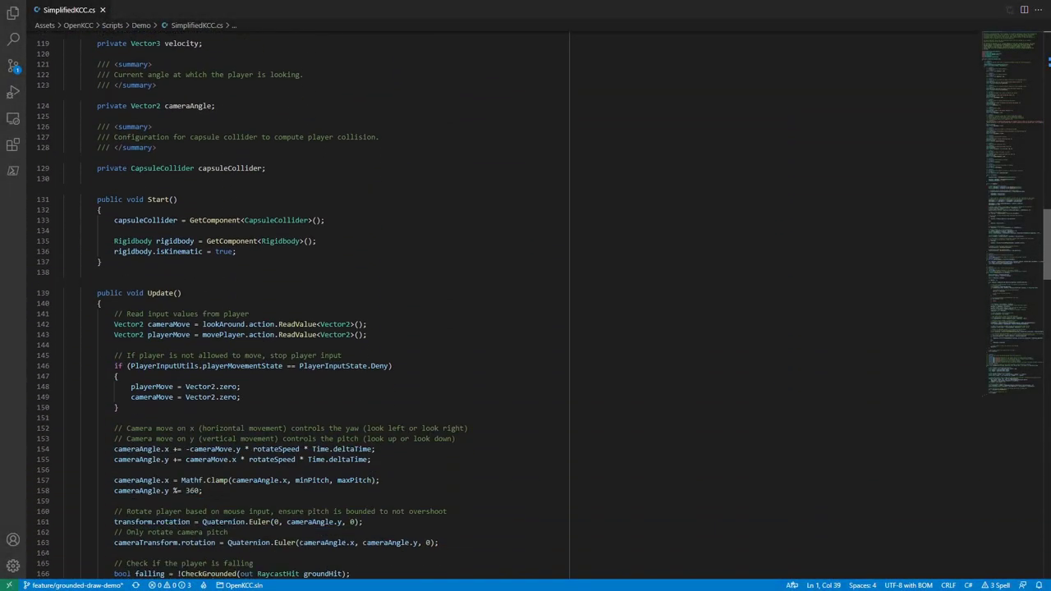
{"action": "scroll", "coordinate": [295, 307], "scroll_direction": "down", "scroll_amount": 13}
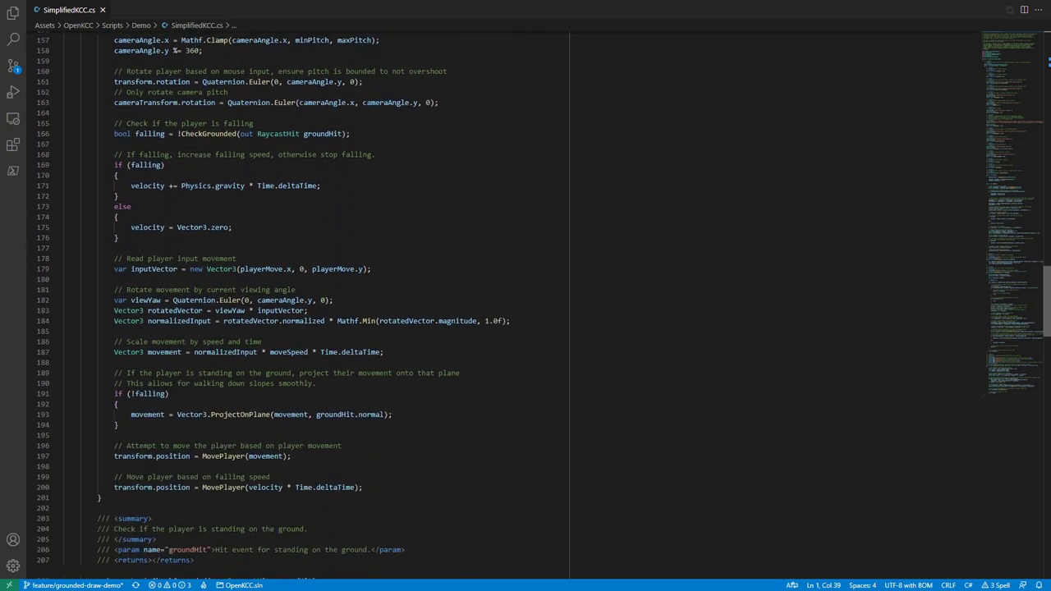
{"action": "scroll", "coordinate": [295, 308], "scroll_direction": "down", "scroll_amount": 14}
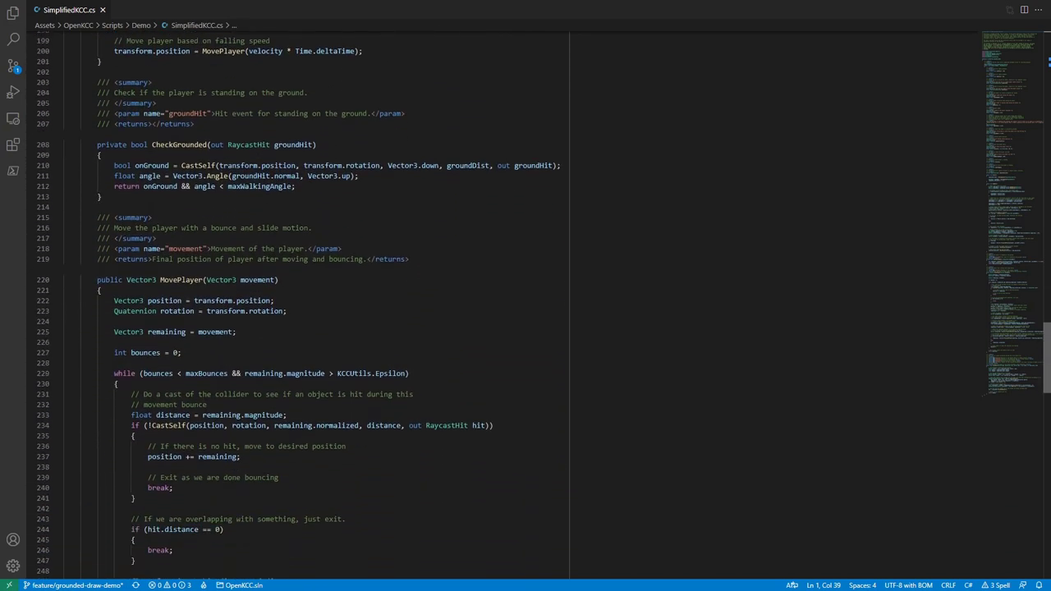
{"action": "scroll", "coordinate": [295, 307], "scroll_direction": "down", "scroll_amount": 14}
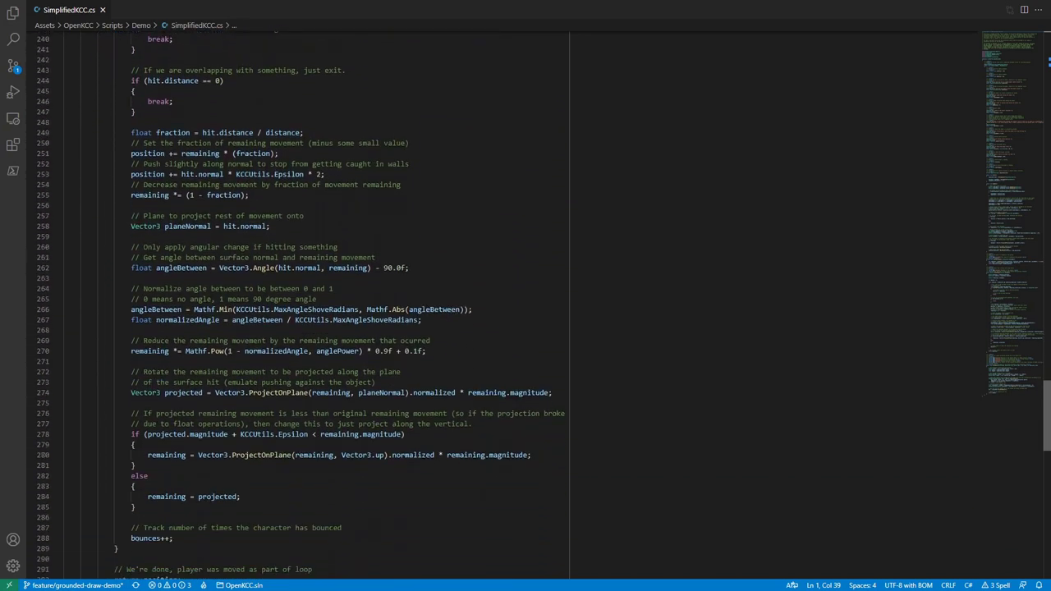
{"action": "scroll", "coordinate": [296, 308], "scroll_direction": "down", "scroll_amount": 20}
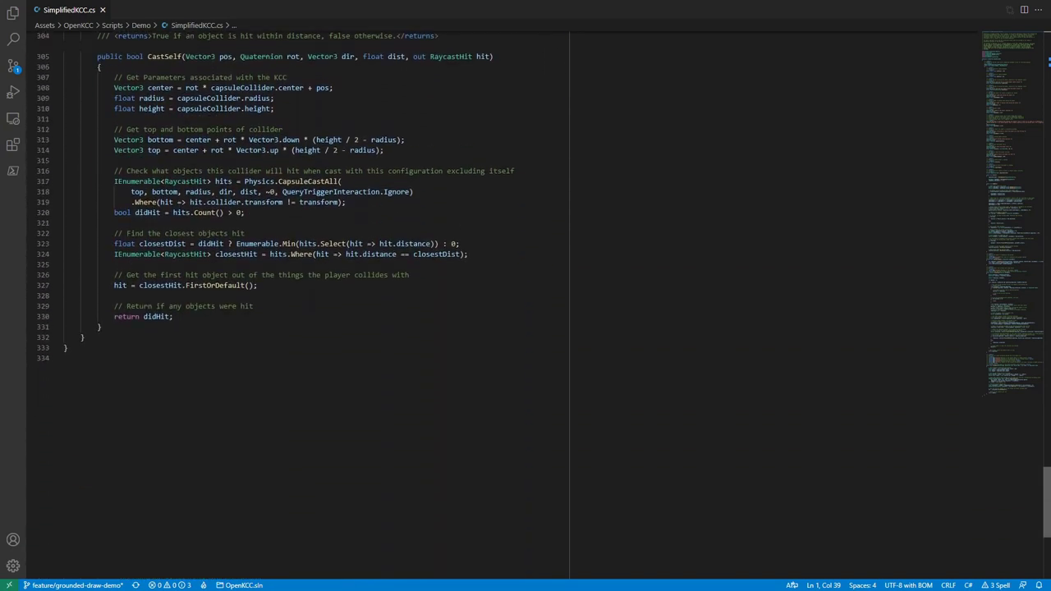
{"action": "scroll", "coordinate": [295, 308], "scroll_direction": "down", "scroll_amount": 6}
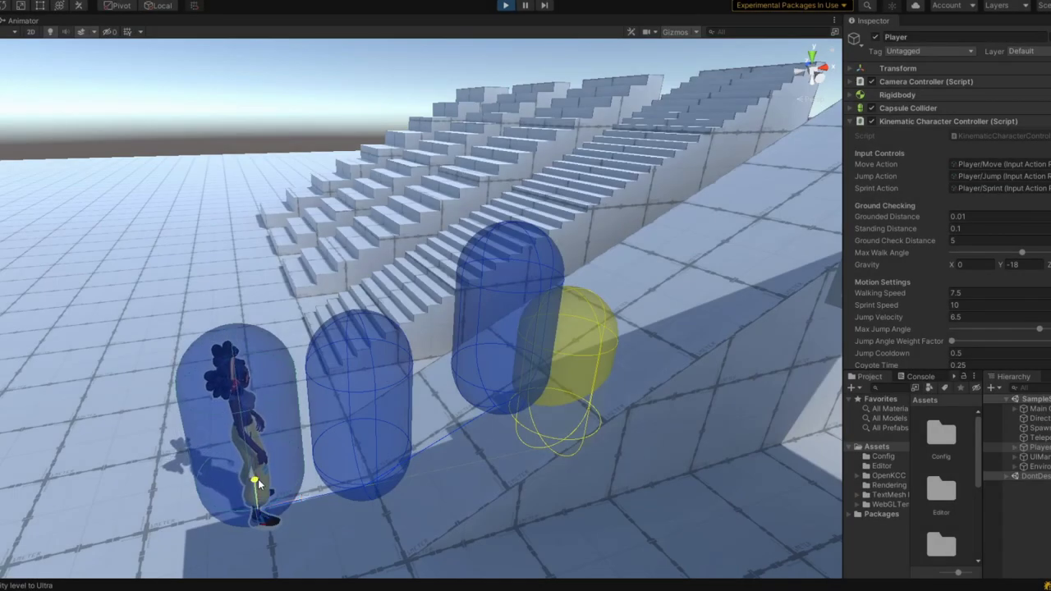
Step: Drag the Player against the staircase slope so blue bounce capsules end in a yellow one
{"action": "left_click_drag", "start_coordinate": [258, 478], "coordinate": [230, 336]}
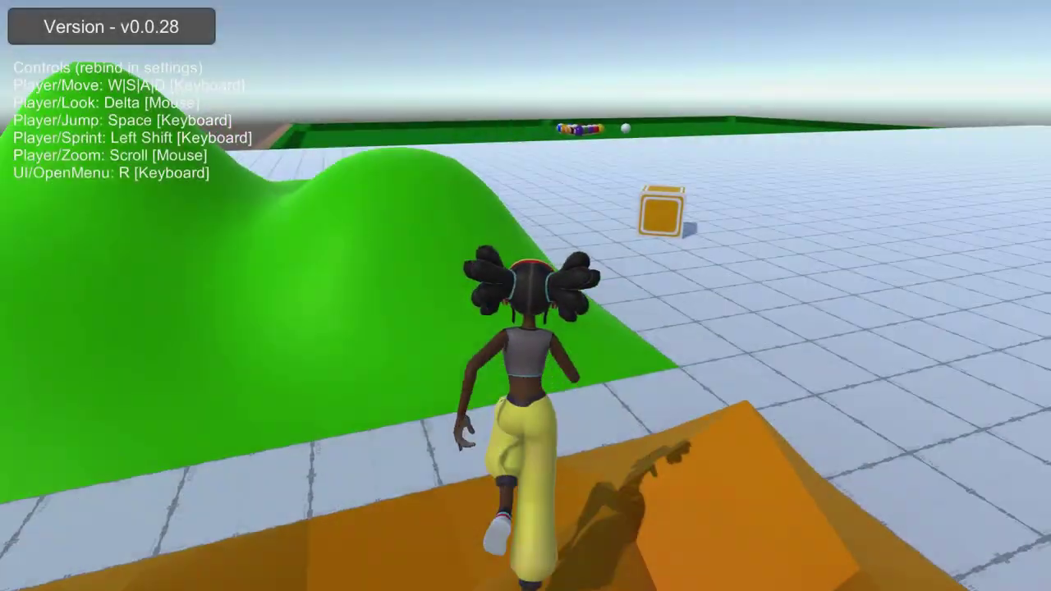
Step: Run the character up the green hill, across the orange terrain and along the grey tiles
{"action": "key", "text": "w"}
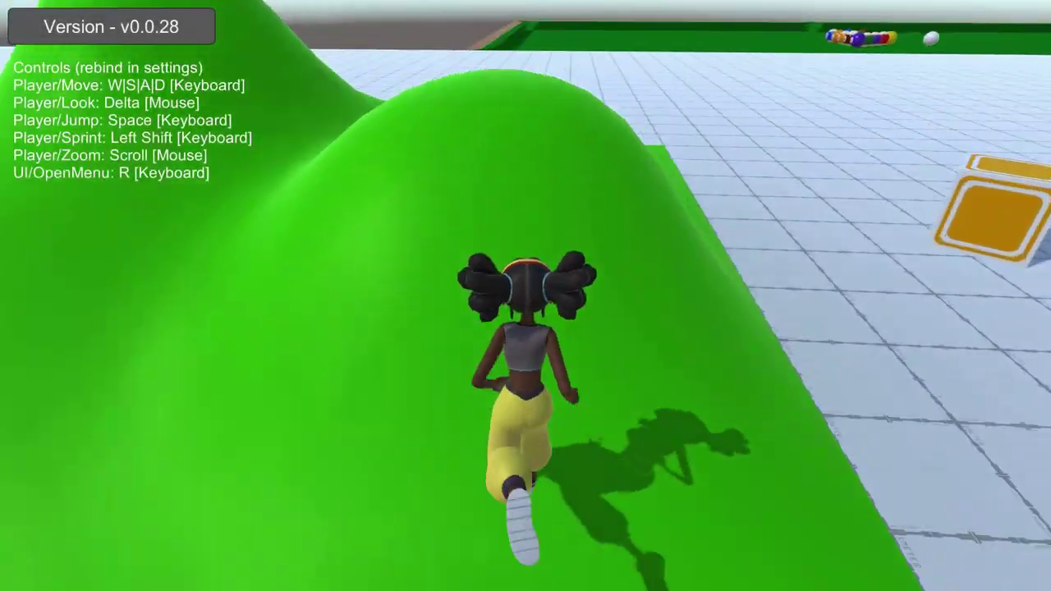
{"action": "key", "text": "w"}
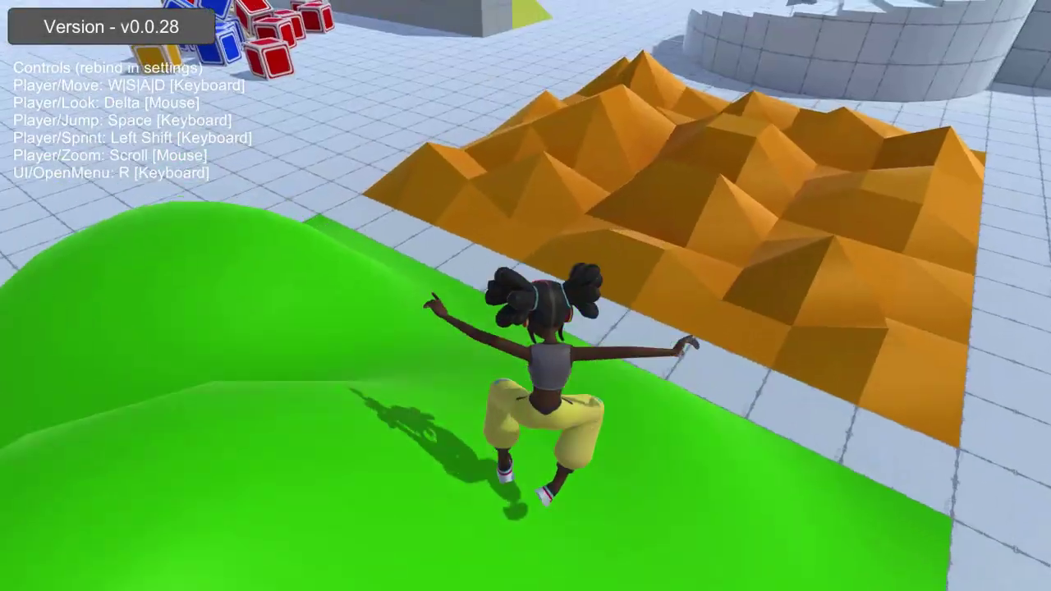
{"action": "key", "text": "w"}
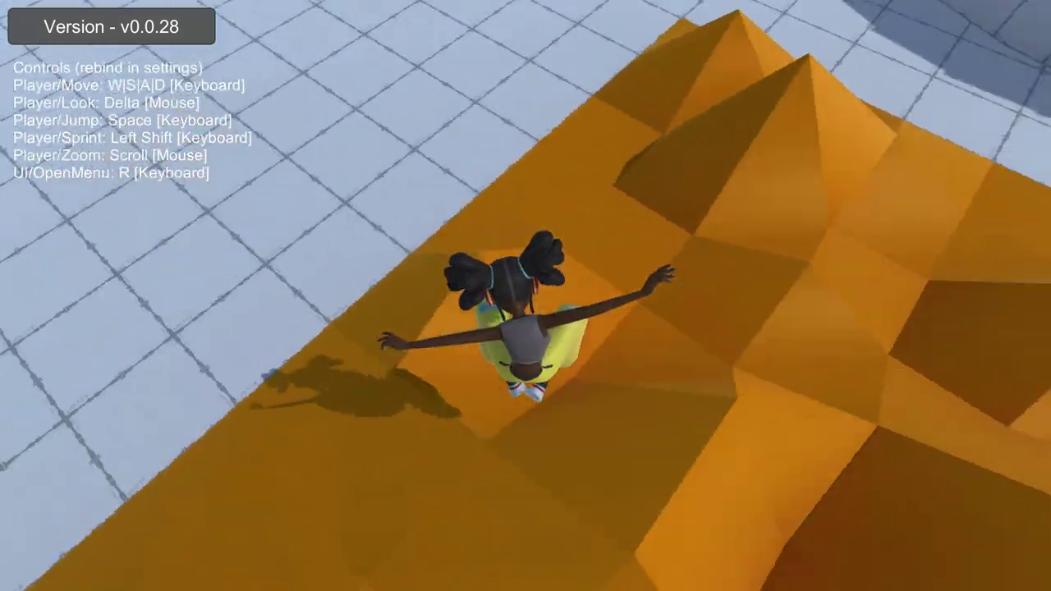
{"action": "key", "text": "w"}
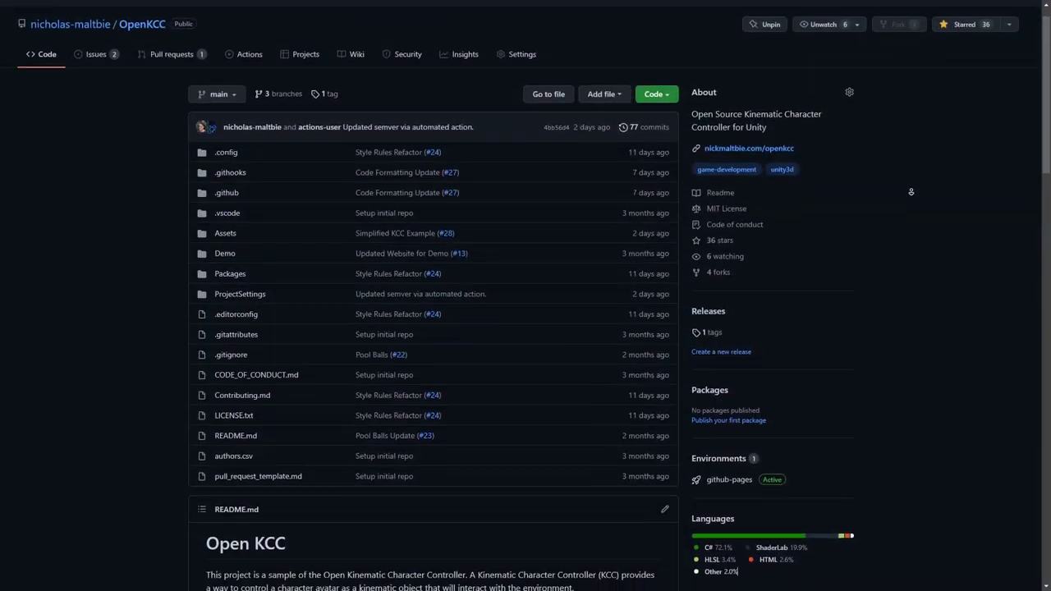
Step: Scroll the OpenKCC README to its description, demo link and Learning video list
{"action": "scroll", "coordinate": [910, 192], "scroll_direction": "down", "scroll_amount": 3}
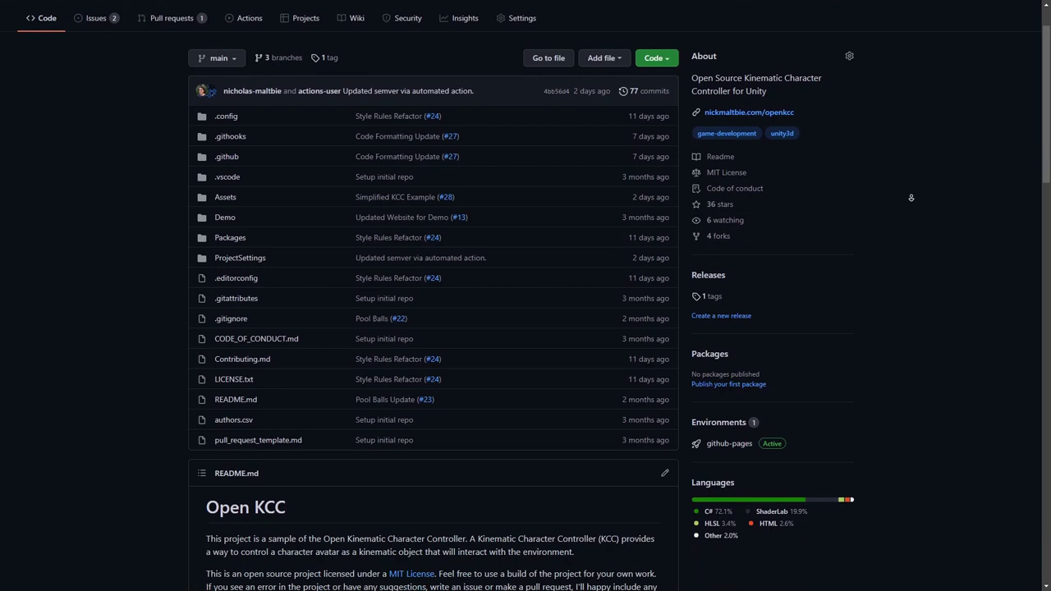
{"action": "scroll", "coordinate": [910, 199], "scroll_direction": "down", "scroll_amount": 5}
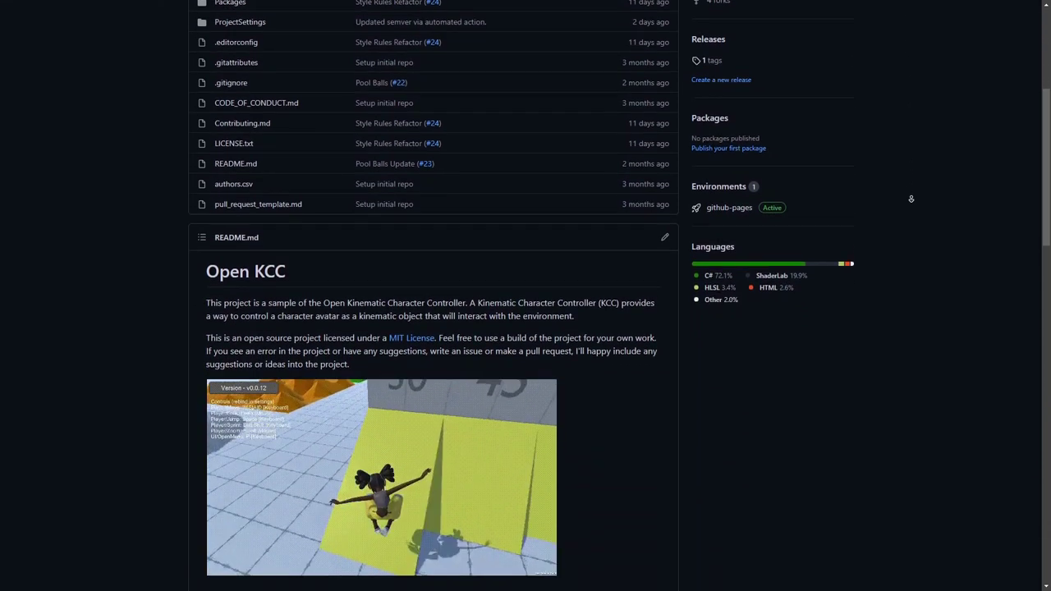
{"action": "scroll", "coordinate": [911, 199], "scroll_direction": "down", "scroll_amount": 1}
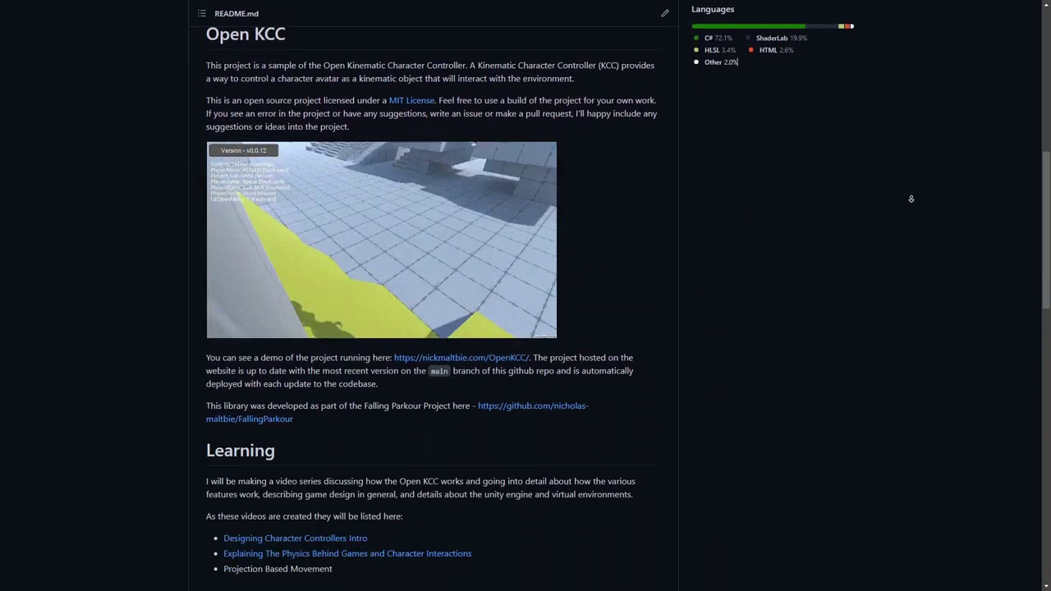